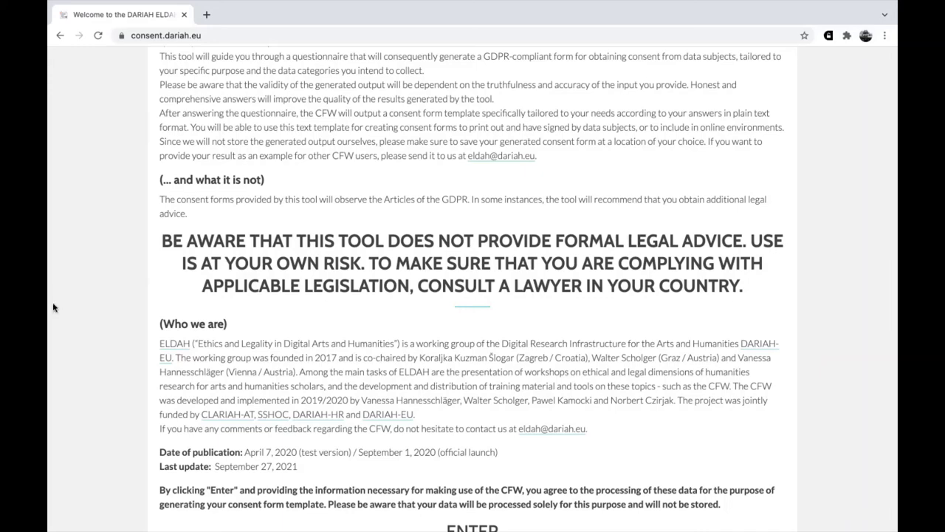
- Review the welcome page's tool description and legal notice, and enter the Consent Form Wizard
scroll(53, 307, "up", 3)
scroll(53, 307, "down", 5)
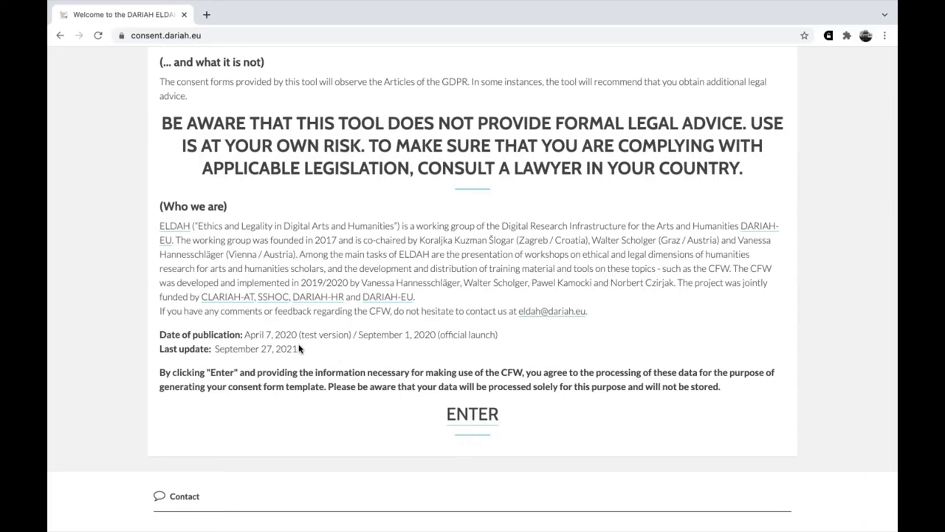
left_click(467, 416)
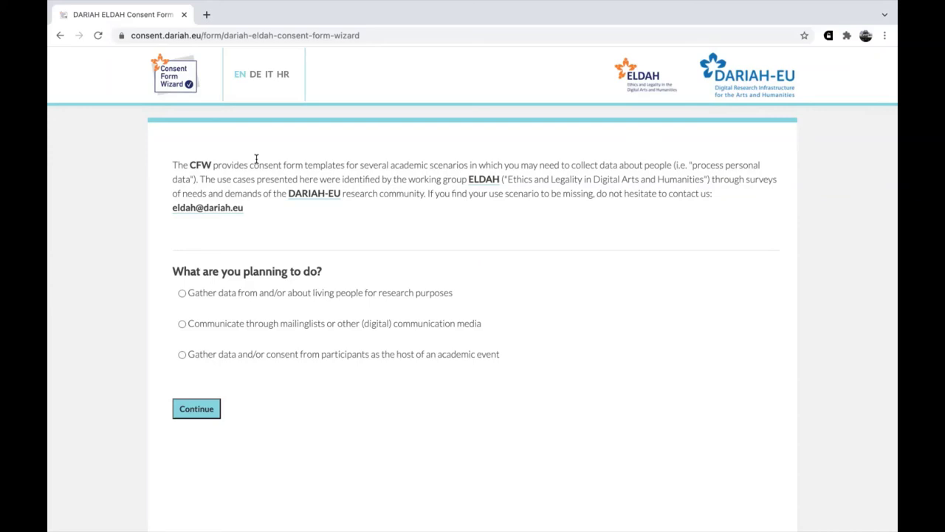
- Choose gathering data from and/or about living people for research purposes, with oral interview (sound recording) as the form of data gathering
left_click(181, 294)
left_click(197, 413)
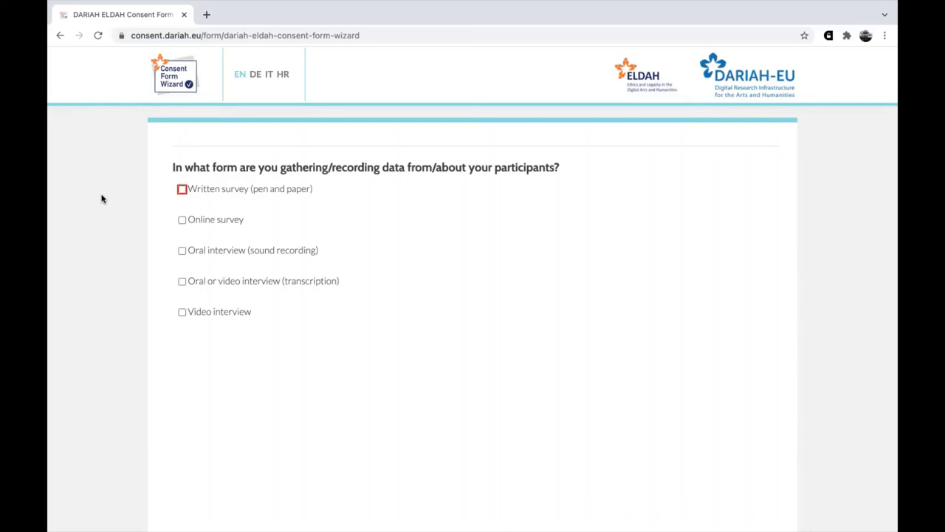
left_click(181, 250)
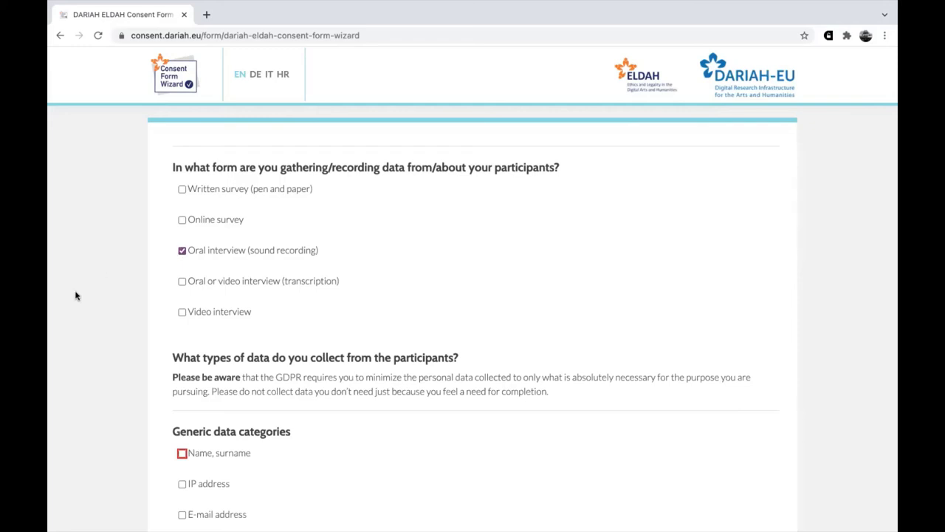
- Examine the data gathering forms, the data minimization notice and the generic data categories in the questionnaire
scroll(75, 296, "down", 3)
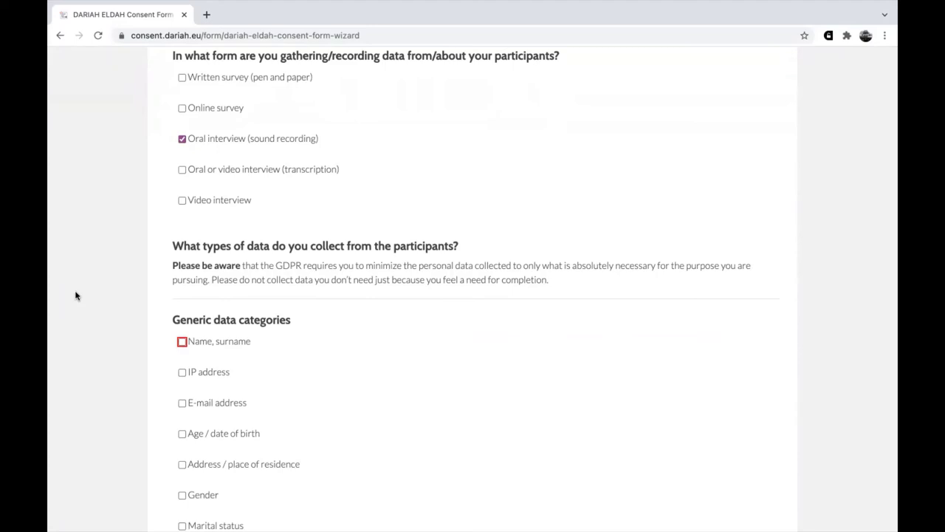
scroll(75, 296, "down", 1)
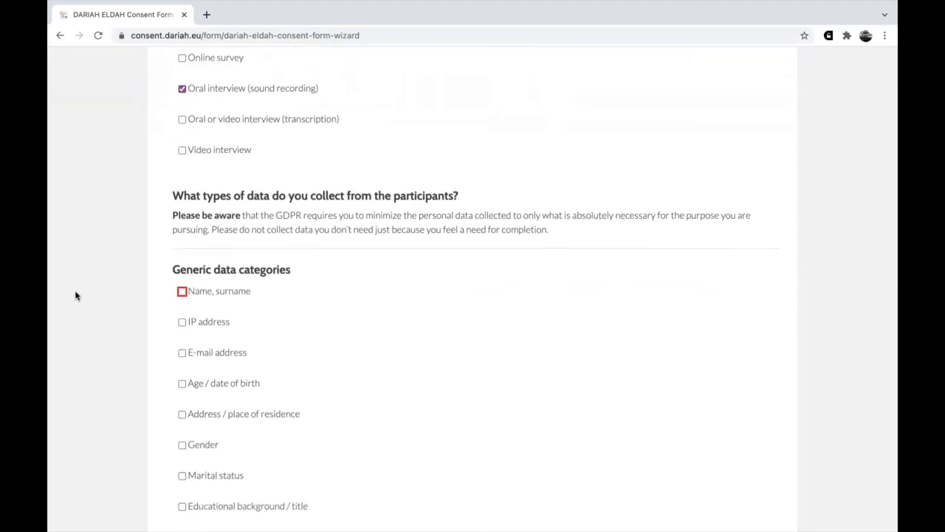
scroll(76, 296, "up", 1)
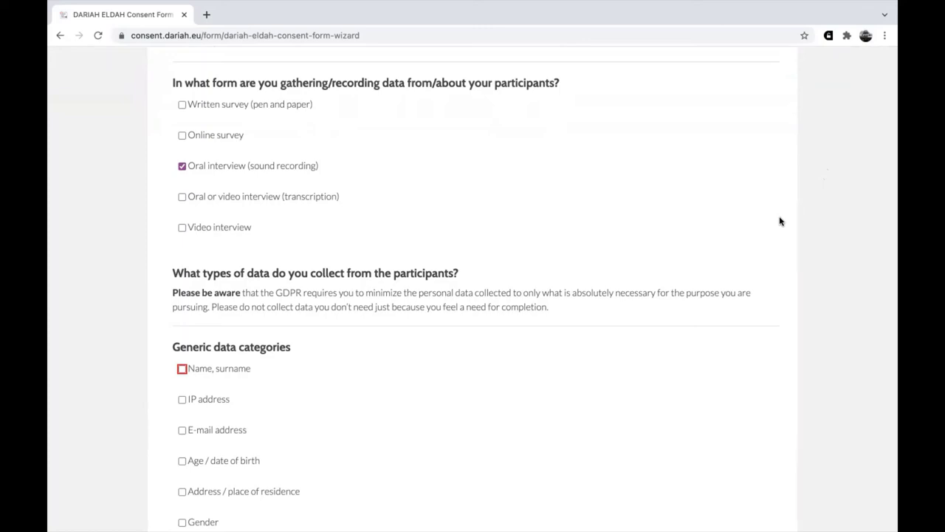
scroll(780, 221, "down", 3)
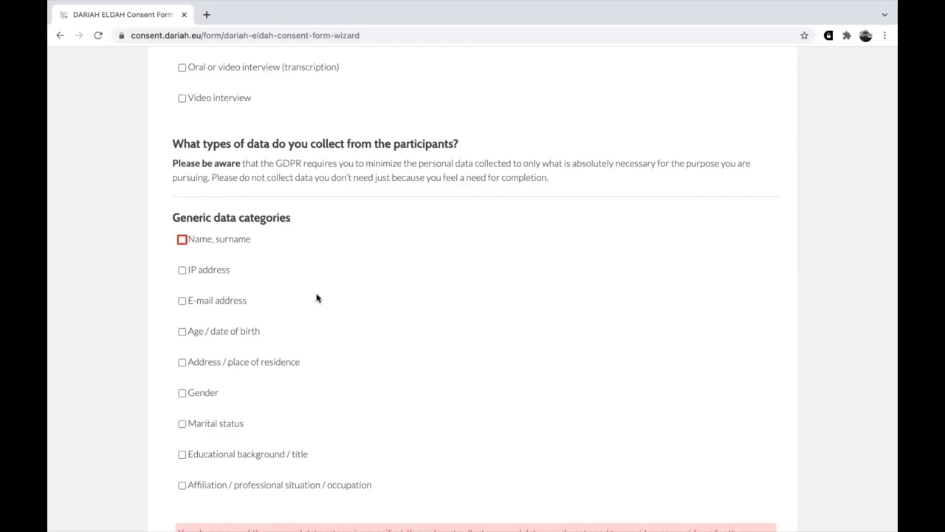
scroll(316, 298, "down", 1)
scroll(317, 298, "up", 2)
scroll(316, 298, "up", 1)
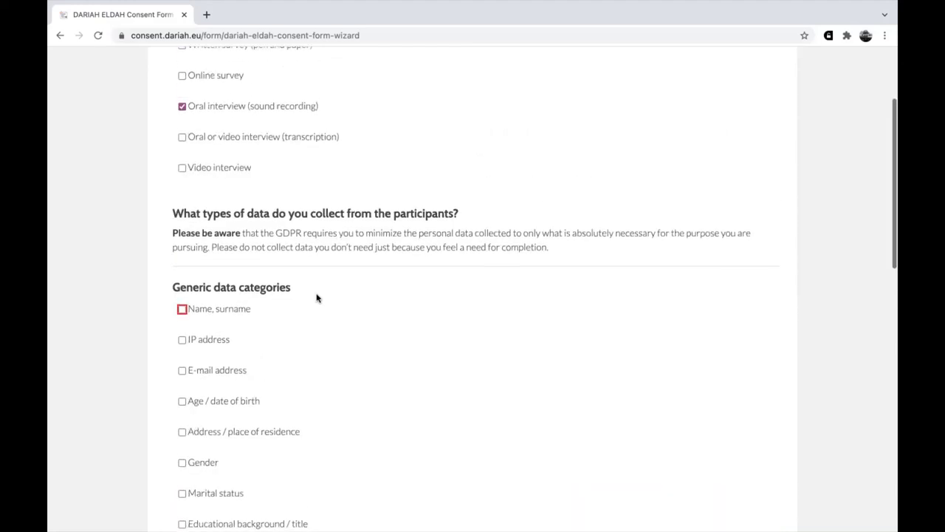
scroll(369, 298, "down", 3)
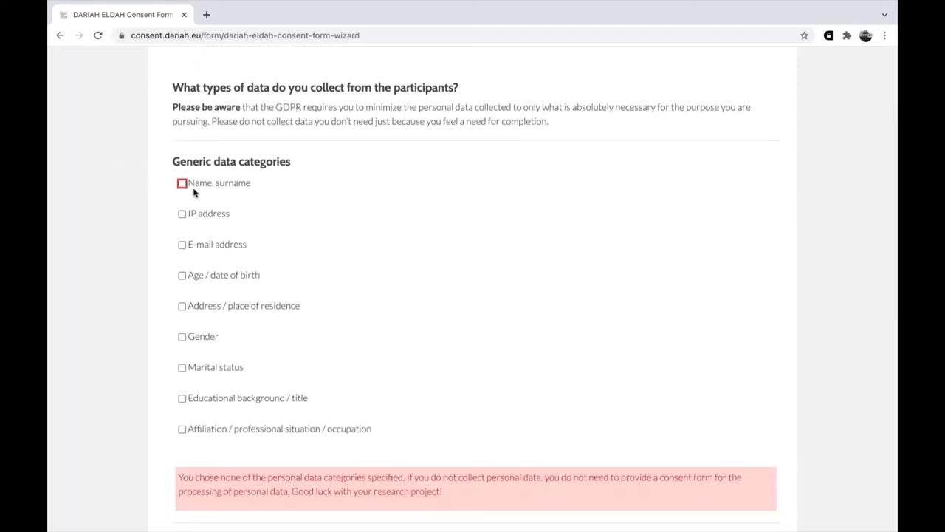
scroll(293, 200, "up", 3)
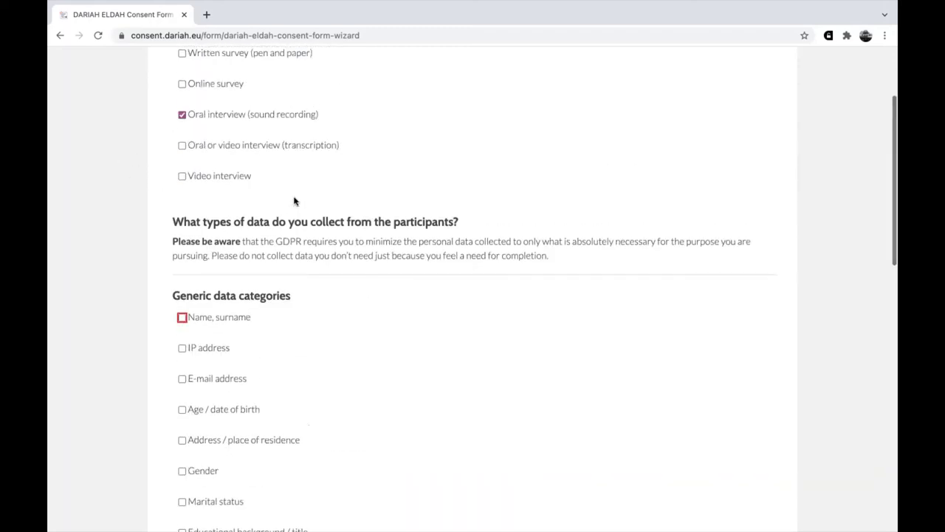
scroll(293, 200, "down", 1)
scroll(293, 200, "down", 1)
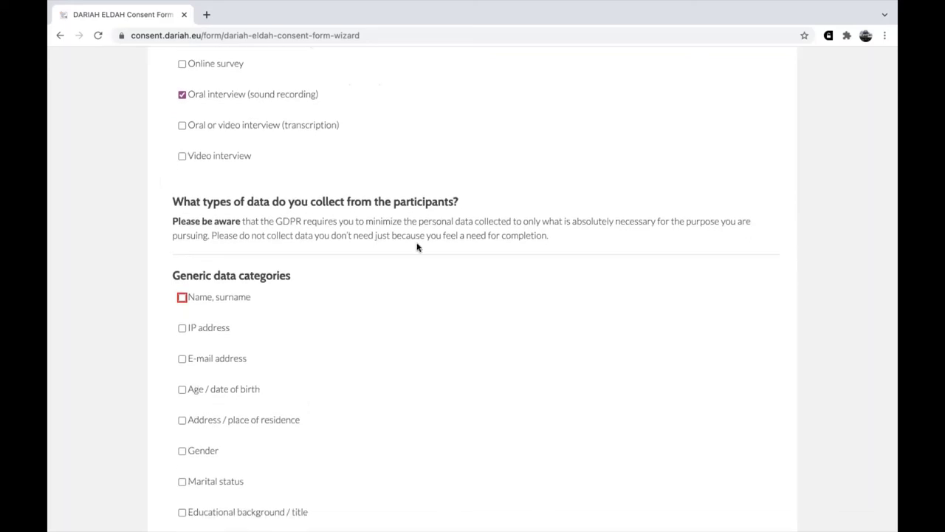
- Select name and surname, age / date of birth, educational background / title and e-mail address as the generic data categories collected
scroll(447, 340, "down", 3)
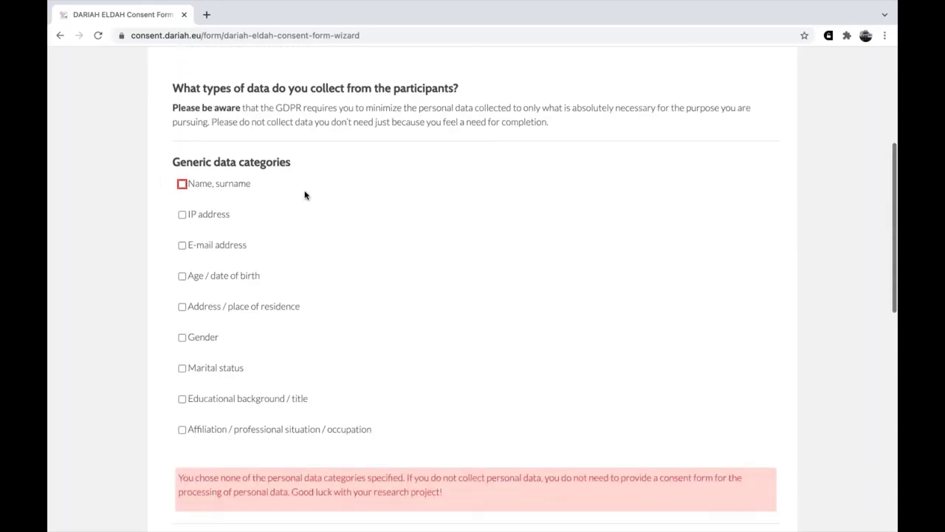
left_click(182, 184)
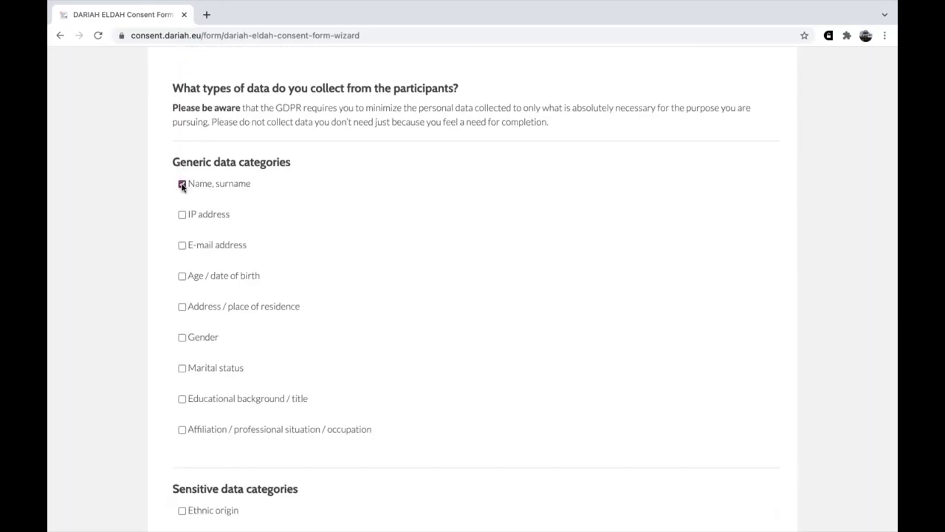
scroll(441, 283, "down", 1)
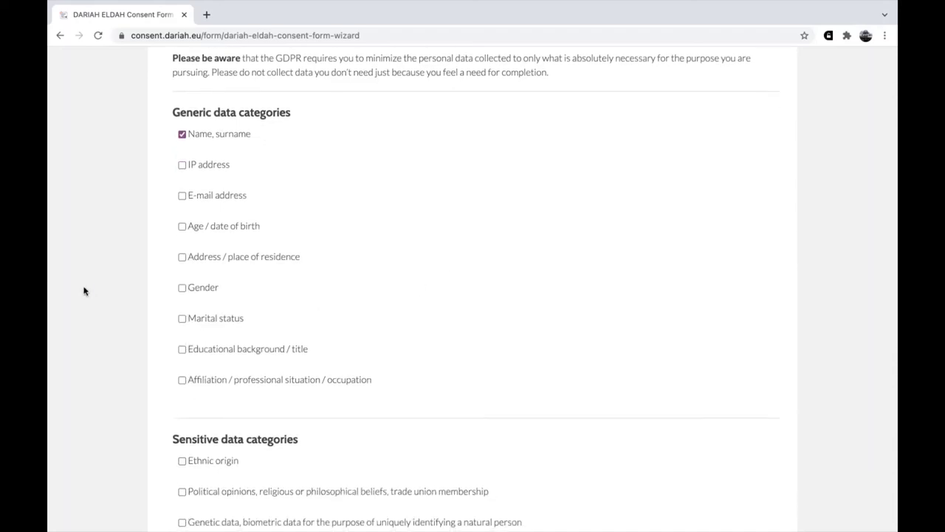
left_click(181, 227)
left_click(181, 350)
left_click(181, 197)
- Include data concerning a natural person's sex life or sexual orientation among the sensitive data categories
scroll(534, 316, "down", 5)
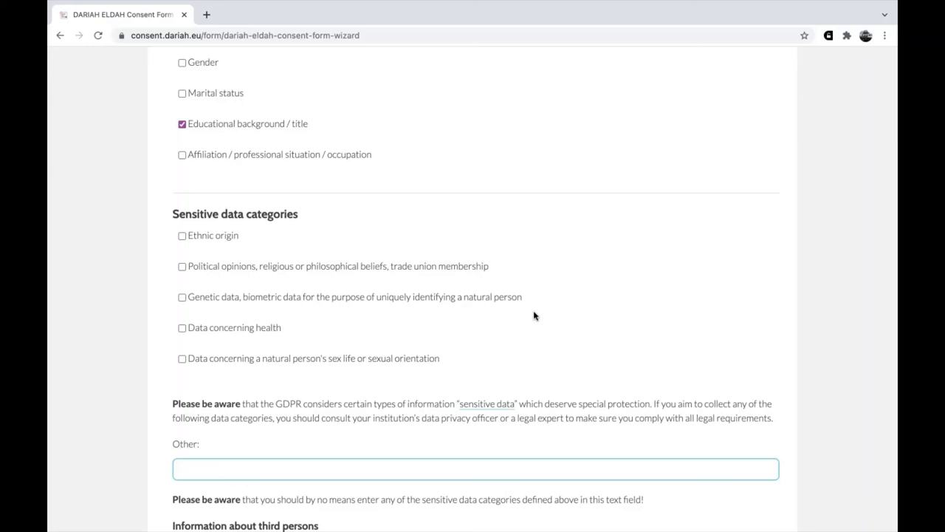
scroll(534, 316, "up", 2)
scroll(535, 316, "down", 3)
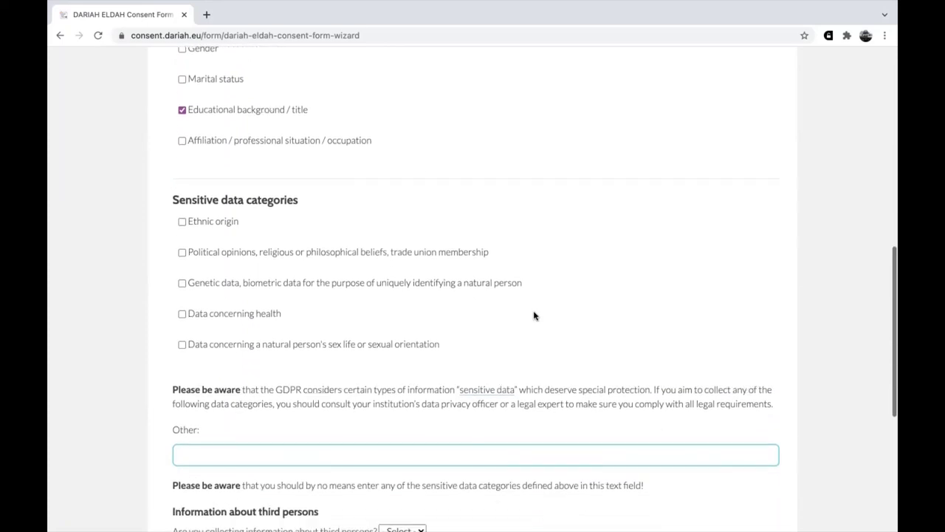
left_click(181, 345)
scroll(407, 374, "down", 3)
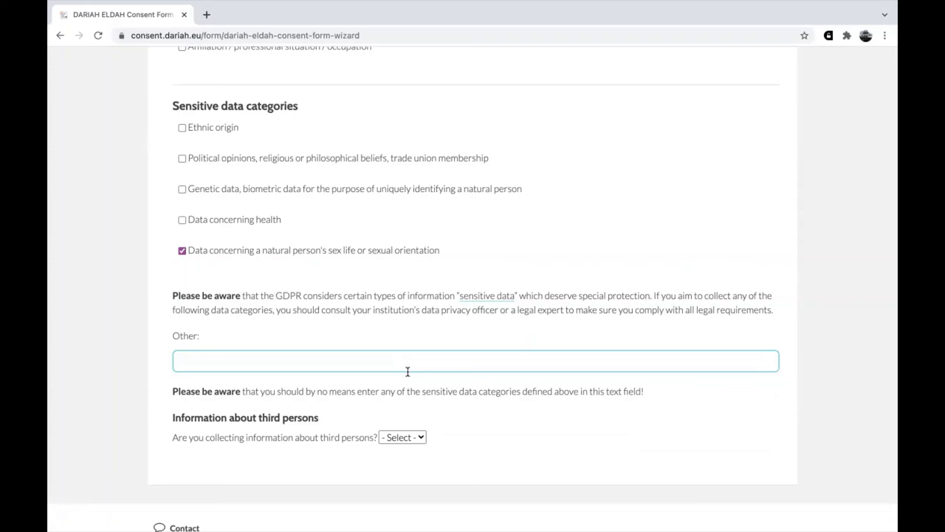
scroll(407, 371, "down", 2)
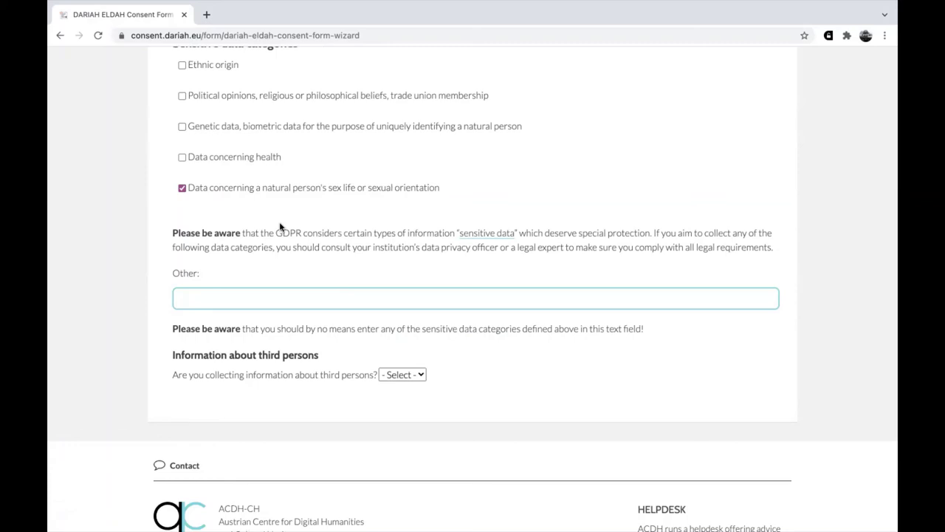
left_click(231, 301)
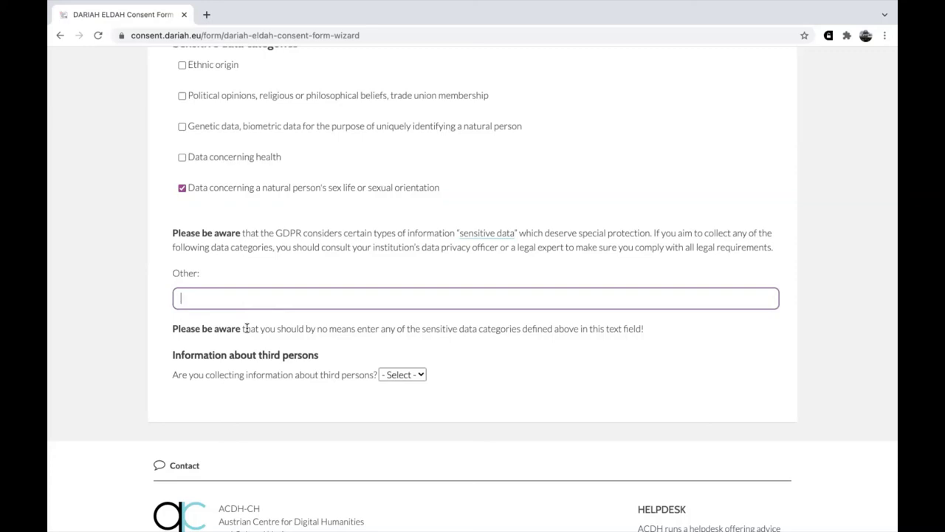
scroll(246, 328, "up", 2)
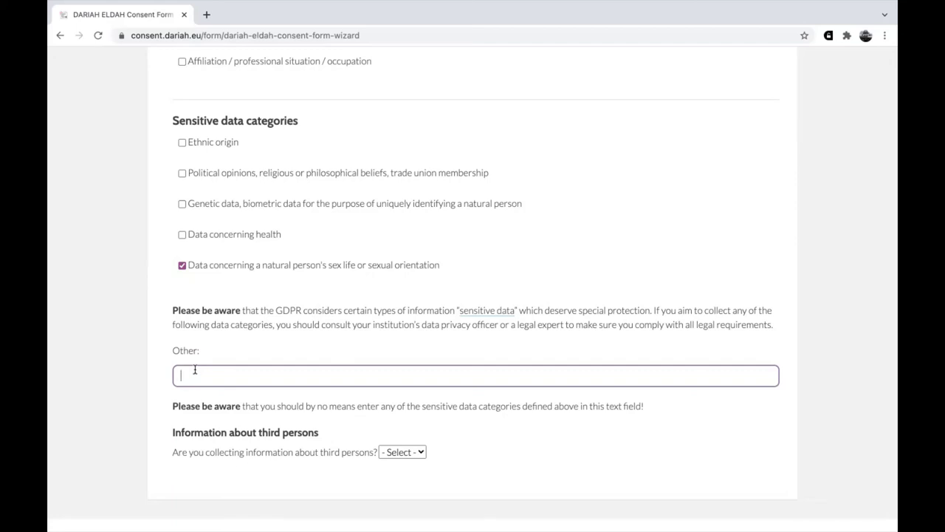
- State that information about third persons is collected and that these persons are identifiable, answering yes to both questions
scroll(194, 369, "down", 2)
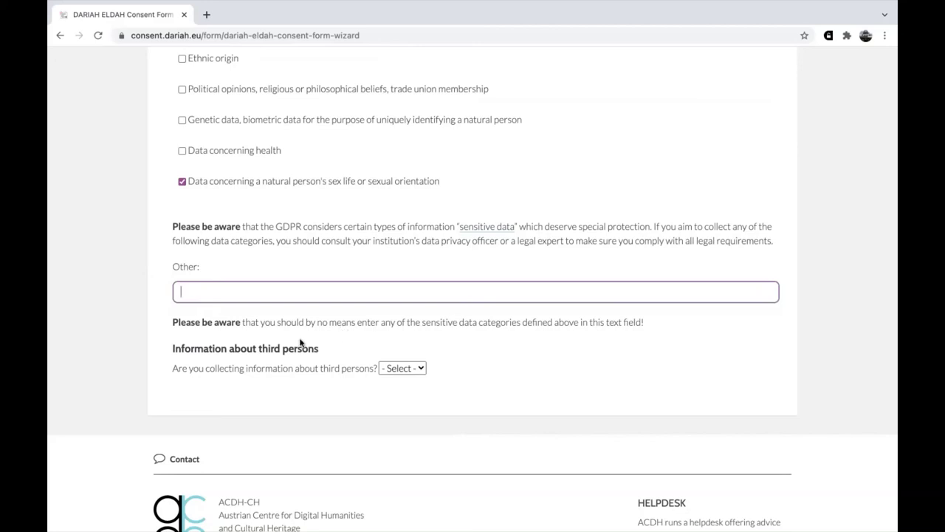
left_click(399, 370)
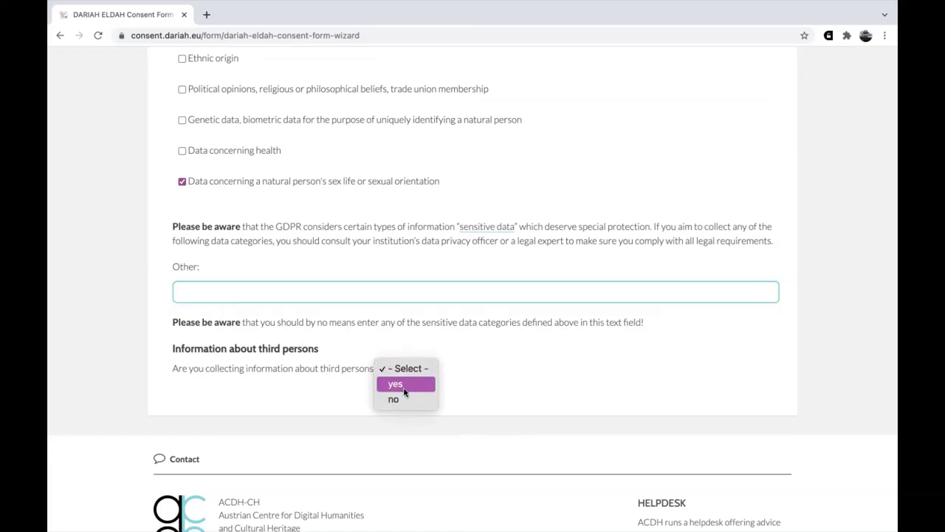
left_click(403, 386)
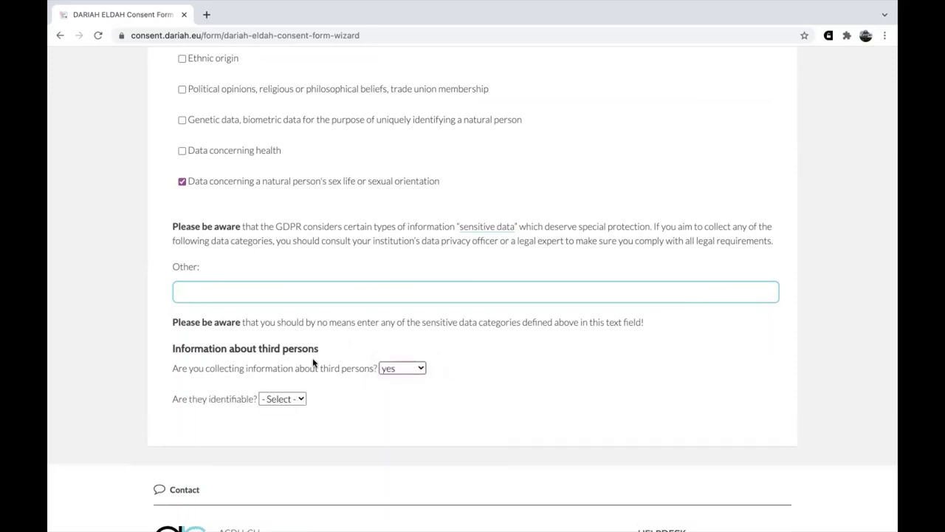
scroll(313, 362, "down", 2)
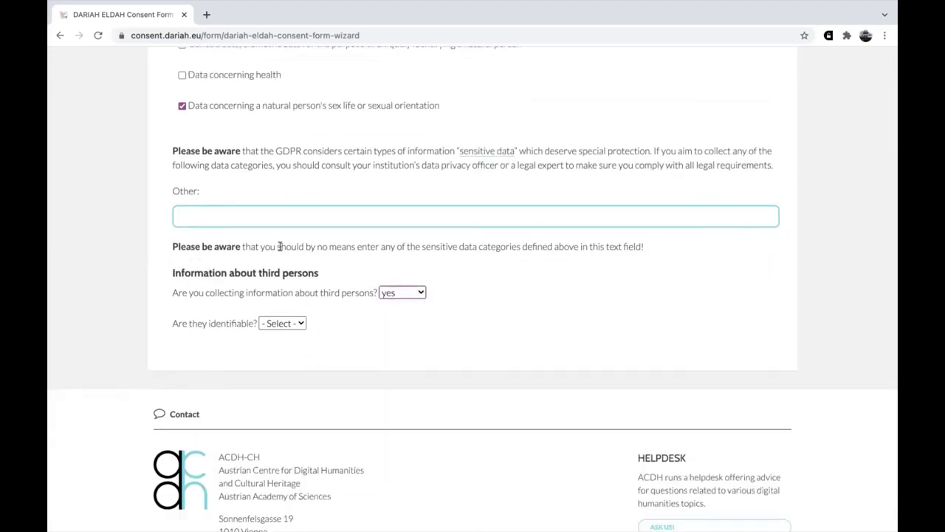
left_click(271, 323)
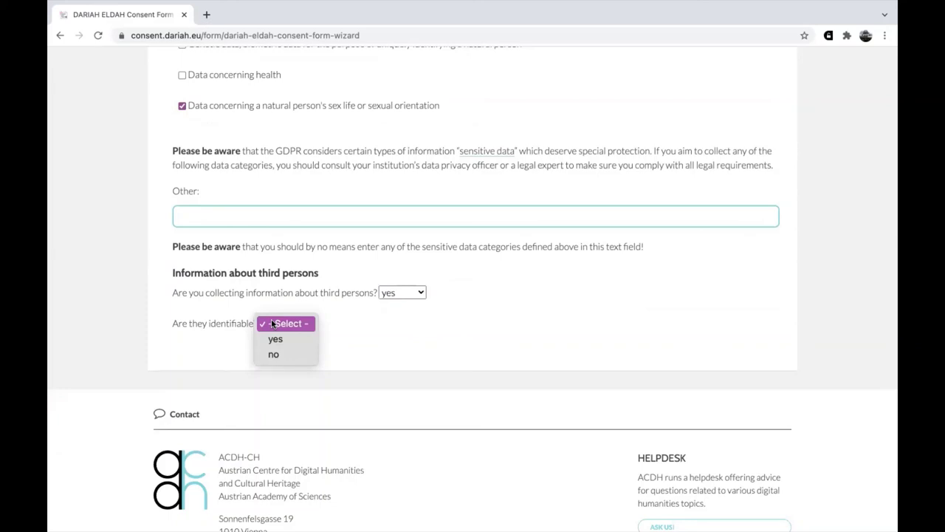
left_click(274, 339)
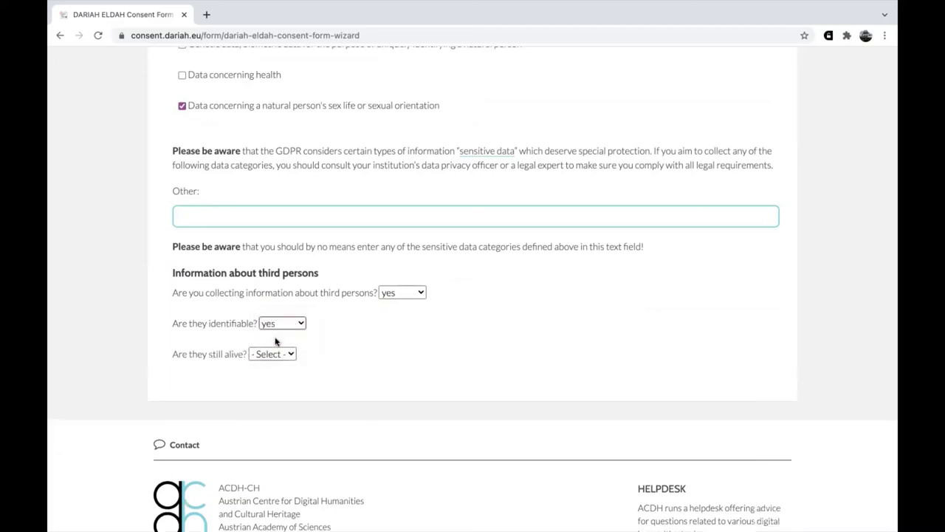
- Try yes as the answer to whether the third persons are still alive, and change it to no
left_click(282, 355)
left_click(282, 367)
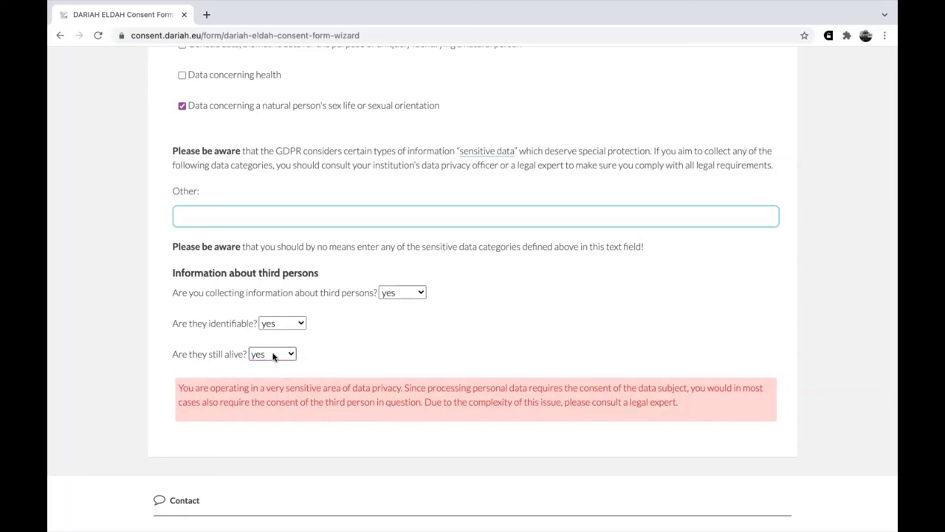
left_click(272, 354)
left_click(274, 370)
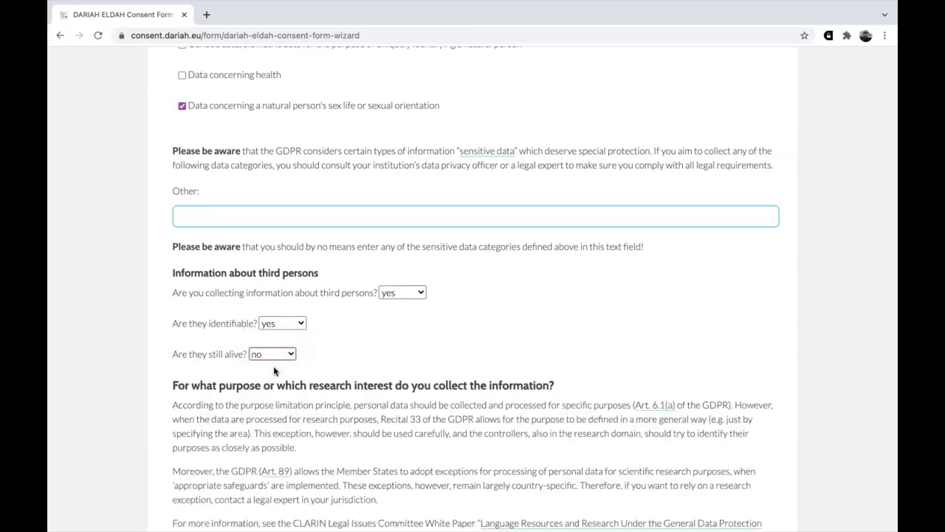
- Try other as the purpose of data processing, and change the purpose to research
scroll(274, 369, "down", 1)
scroll(274, 369, "down", 2)
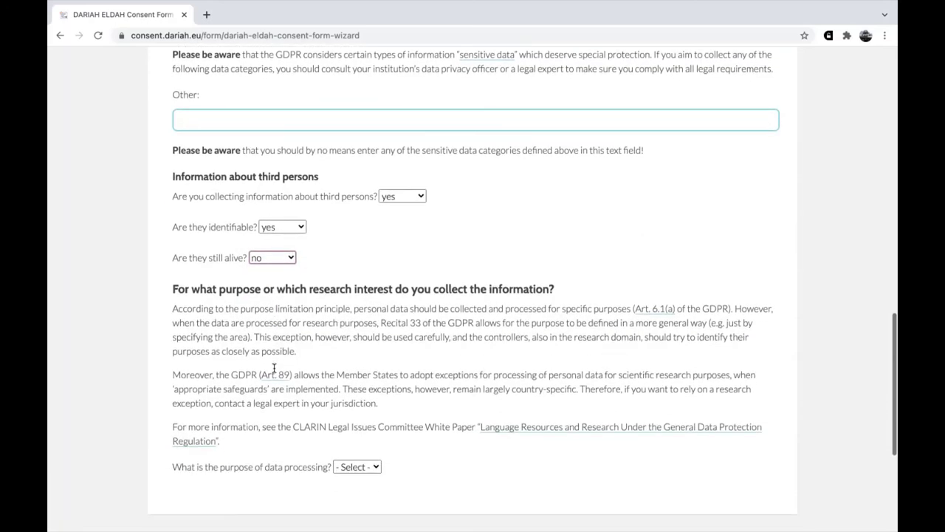
scroll(466, 289, "down", 2)
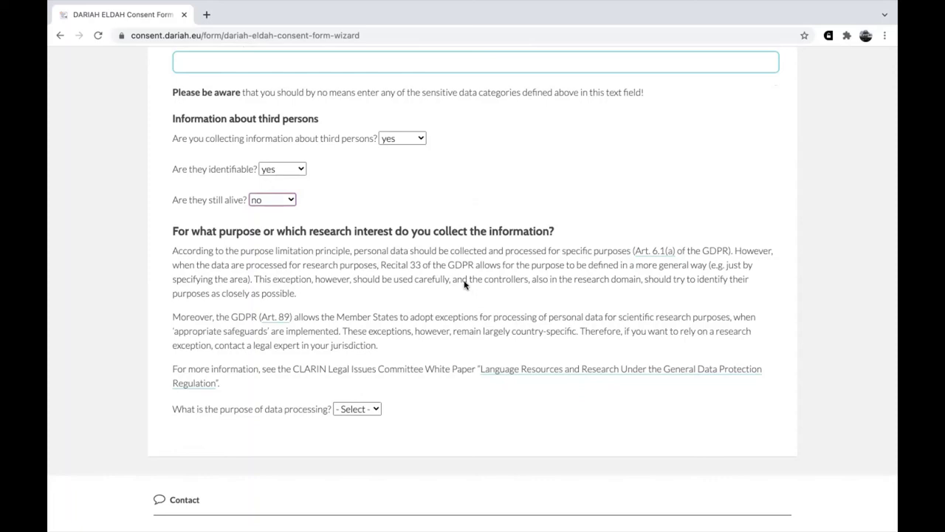
scroll(411, 290, "down", 2)
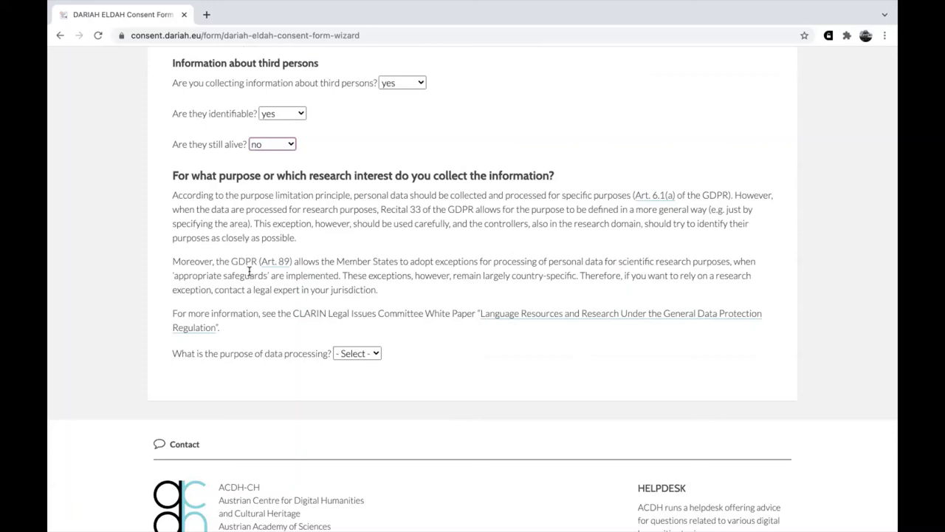
left_click(362, 358)
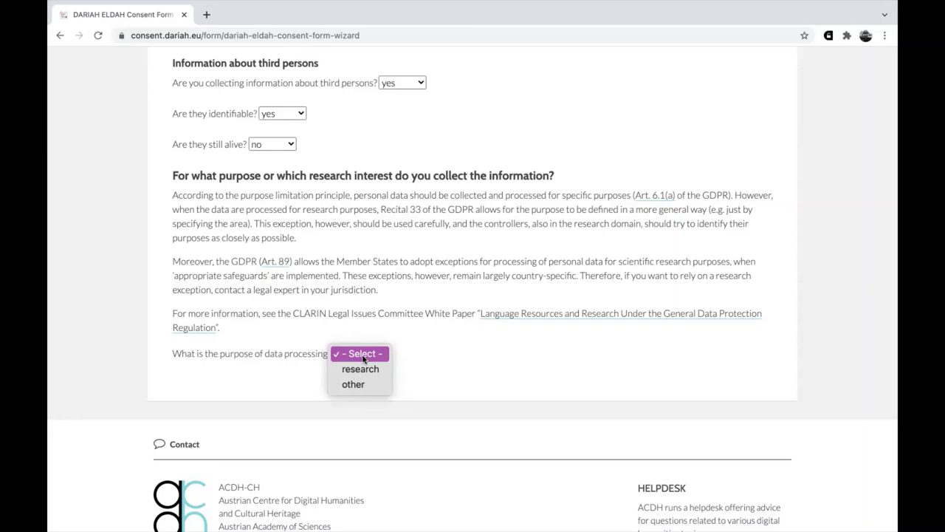
left_click(369, 385)
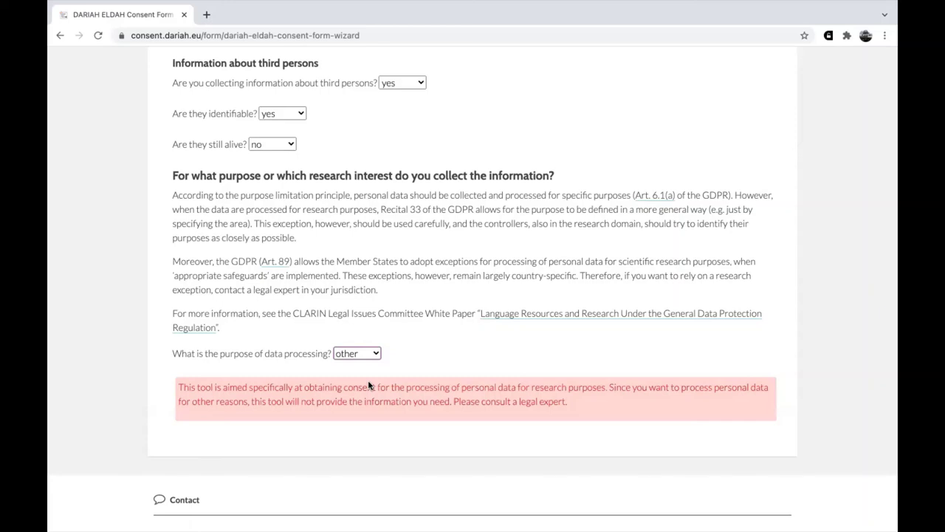
left_click(358, 356)
left_click(349, 342)
scroll(347, 341, "down", 4)
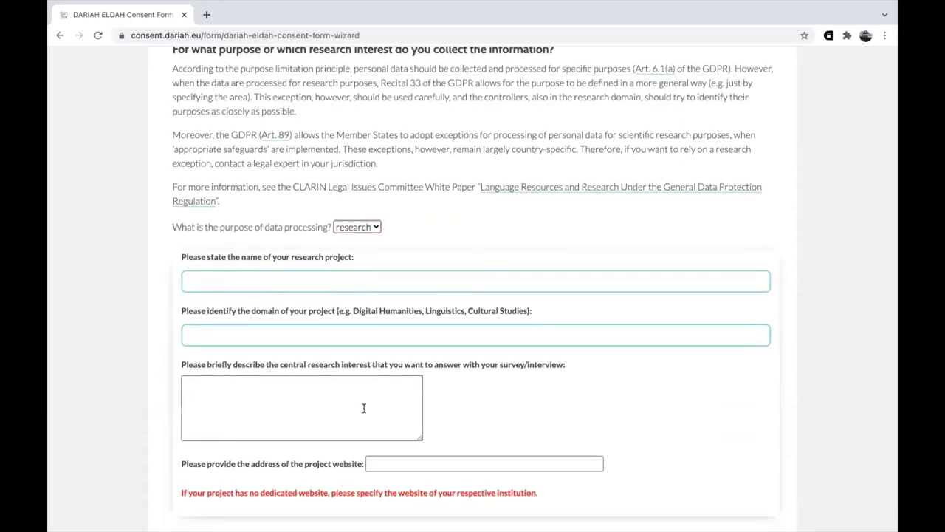
- Enter abc as the name of the research project
left_click(255, 281)
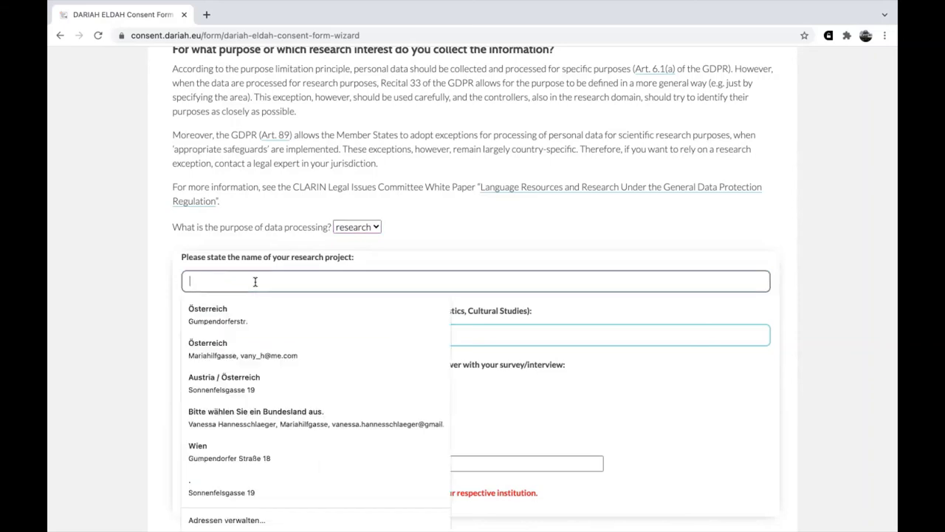
left_click(143, 234)
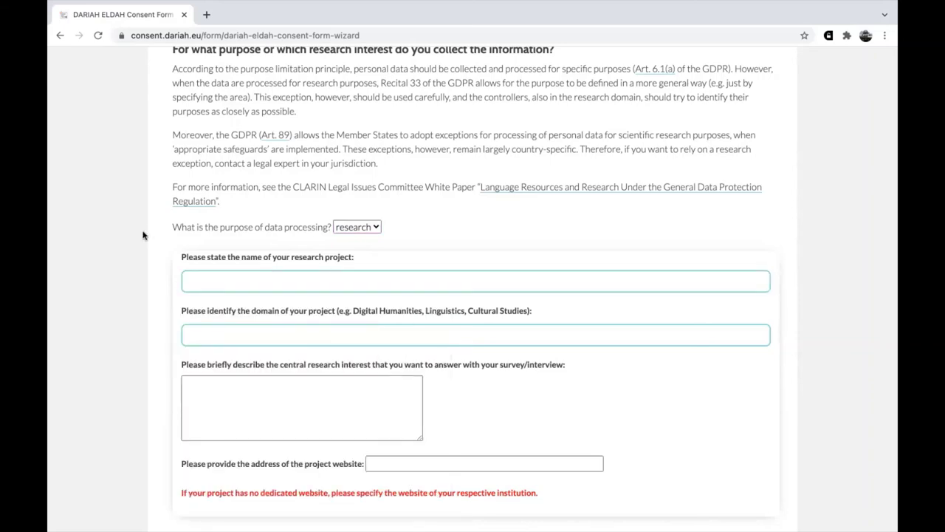
left_click(203, 280)
type("a")
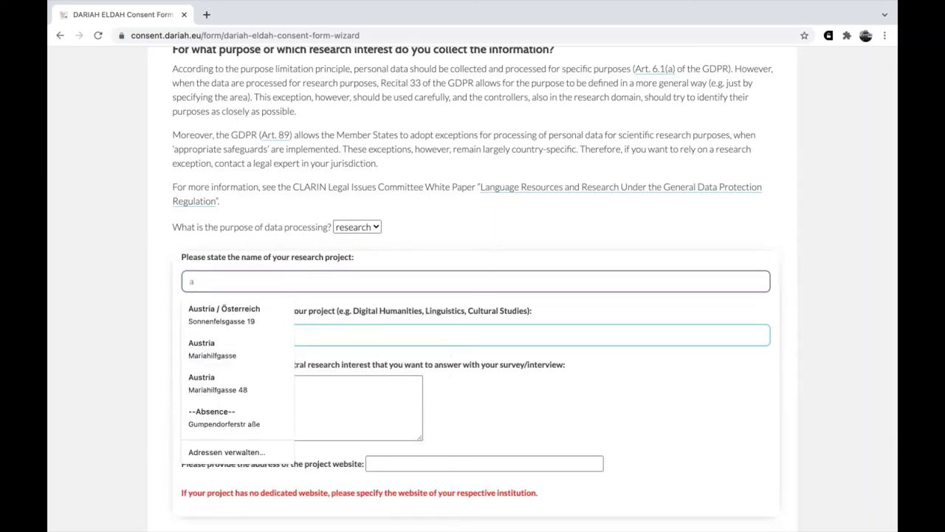
type("bc")
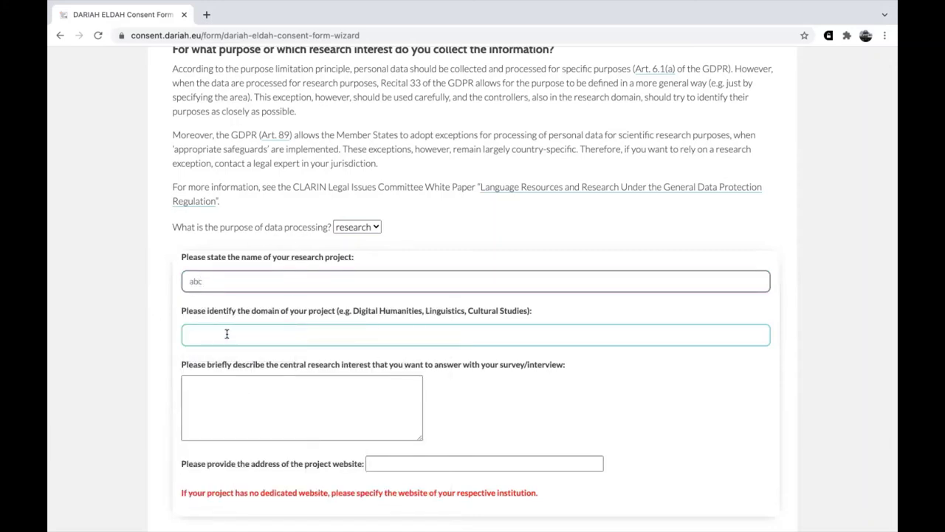
- Set the project domain to digital humanities and describe the central research interest as abc
scroll(154, 331, "down", 2)
left_click(225, 284)
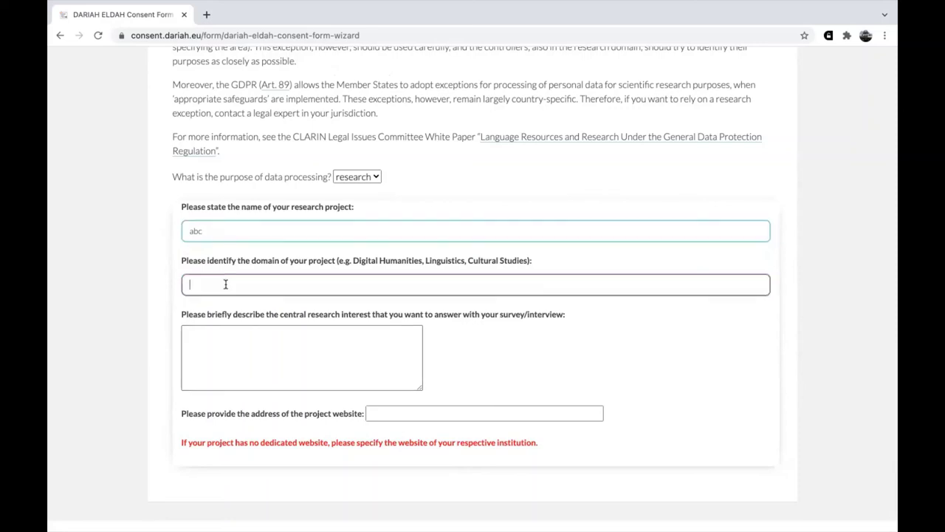
type("digital ")
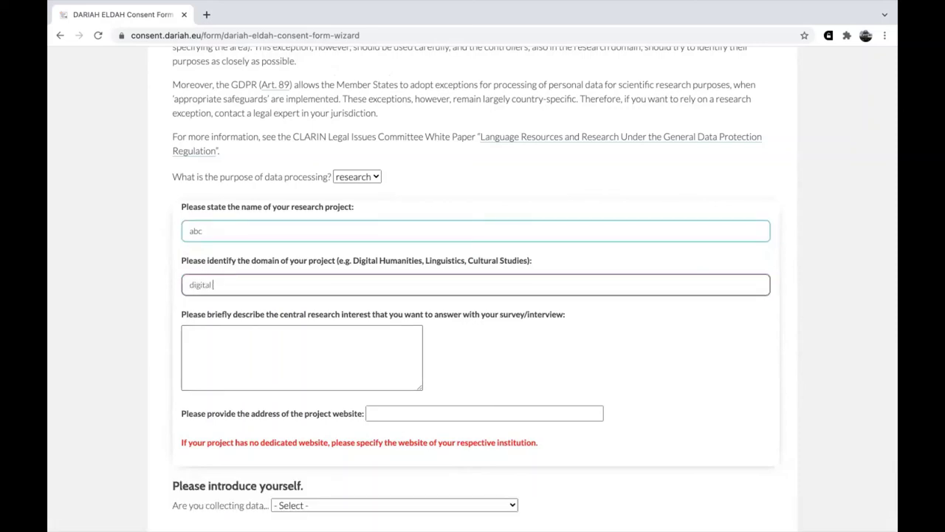
type("humanities")
scroll(102, 305, "down", 1)
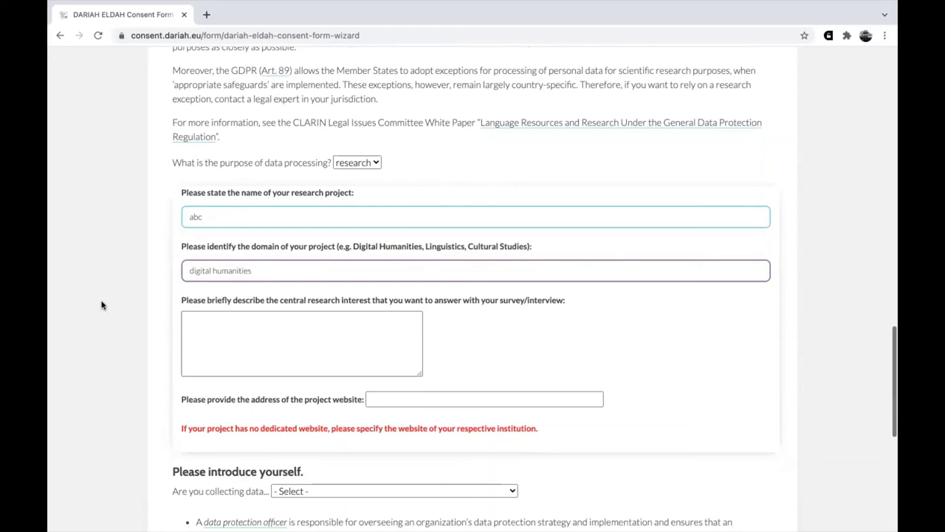
left_click(220, 336)
type("abc")
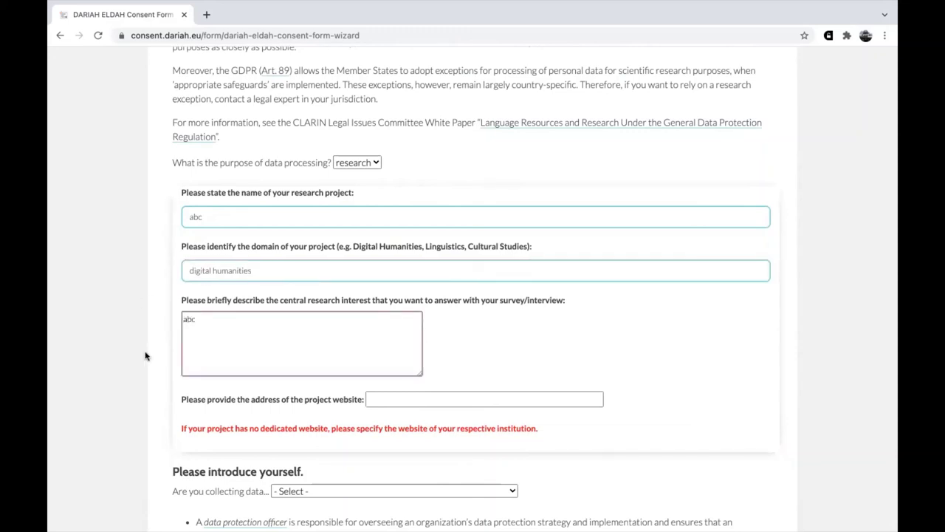
- Copy this page's own web address and provide it as the address of the project website
scroll(145, 356, "down", 1)
scroll(144, 356, "down", 2)
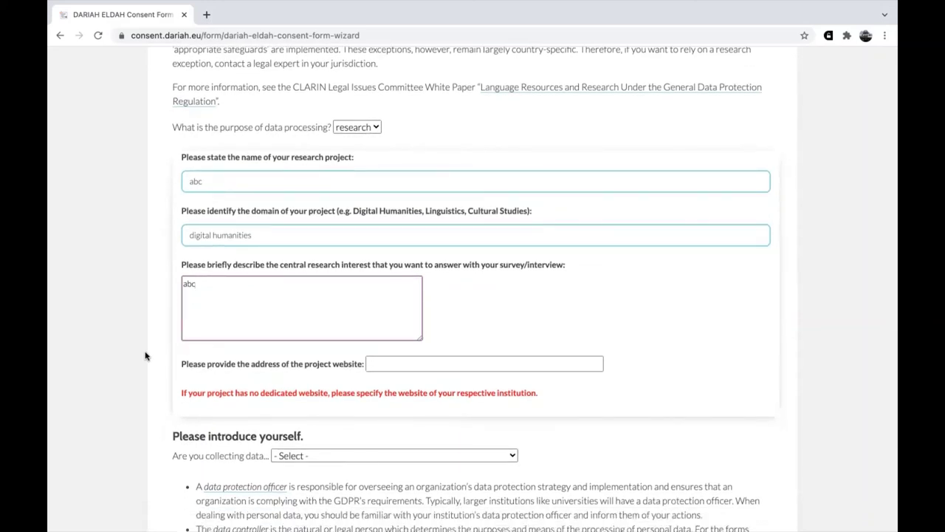
left_click(375, 369)
scroll(191, 359, "down", 1)
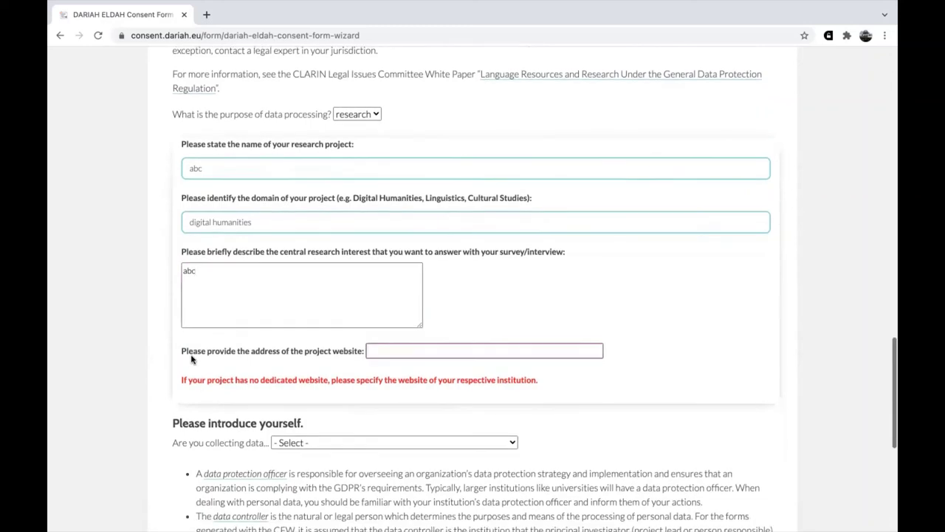
scroll(191, 360, "up", 1)
left_click(157, 38)
key("ctrl+c")
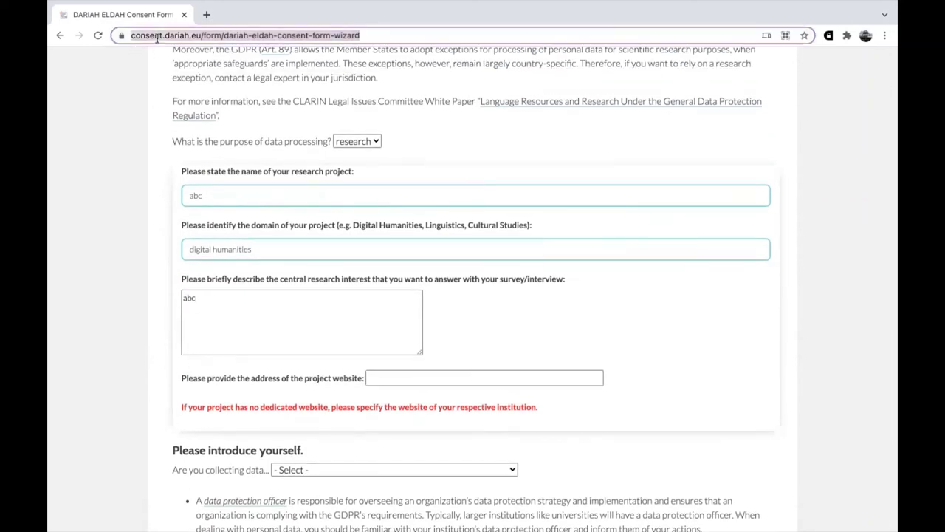
left_click(407, 379)
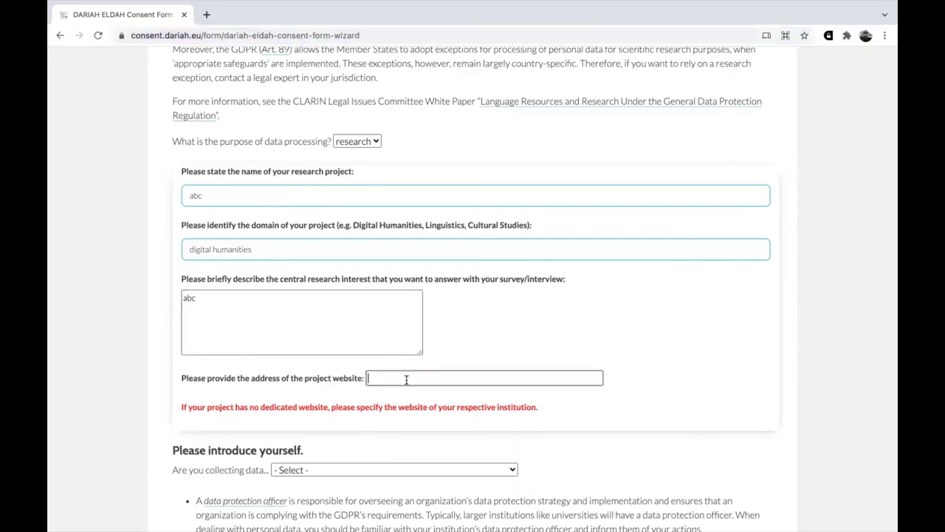
key("ctrl+v")
- State that the data is collected on behalf of a research institution (can be public or private)
scroll(121, 369, "down", 3)
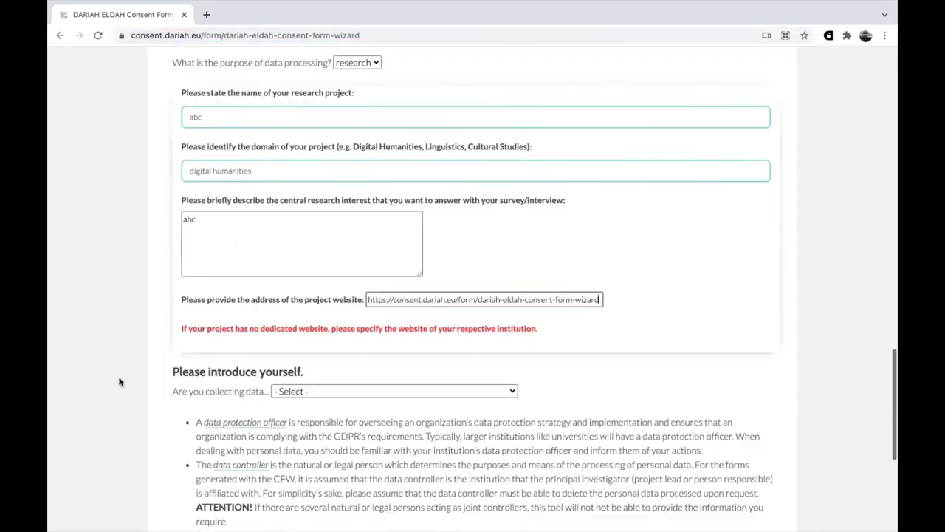
scroll(113, 310, "down", 2)
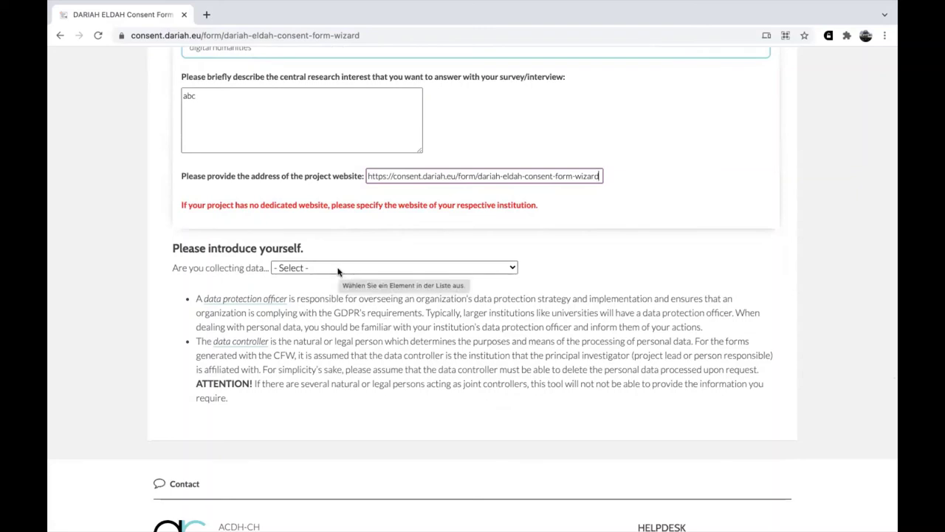
left_click(340, 271)
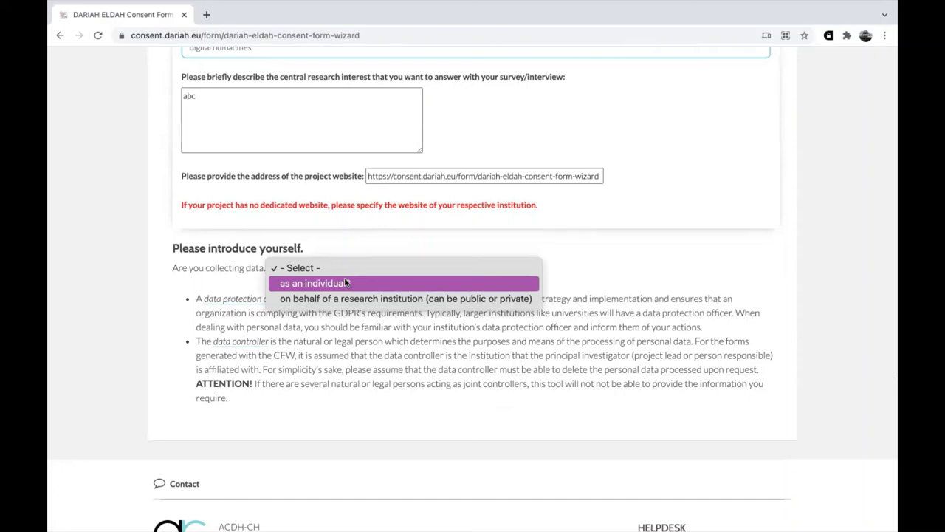
left_click(341, 299)
- Fill in the data collector's name and enter abc as the research institution
scroll(161, 308, "down", 3)
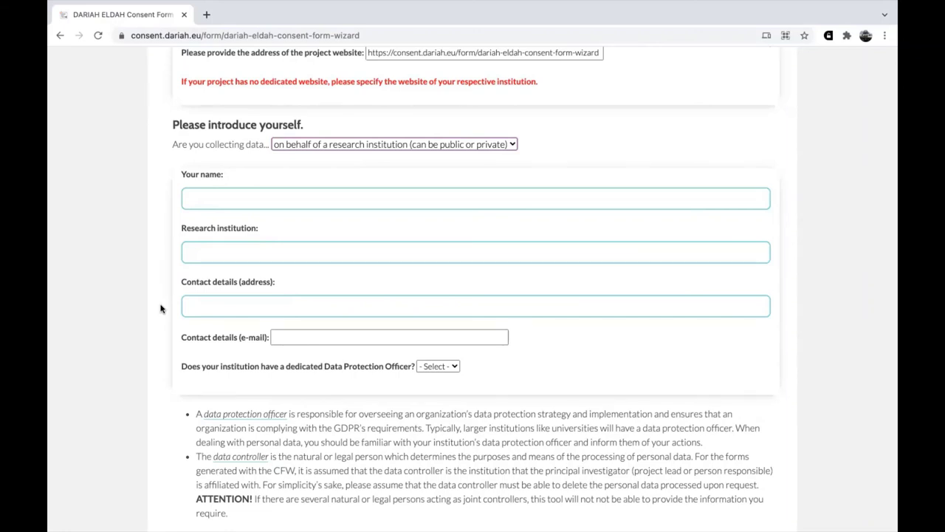
left_click(189, 196)
type("abc")
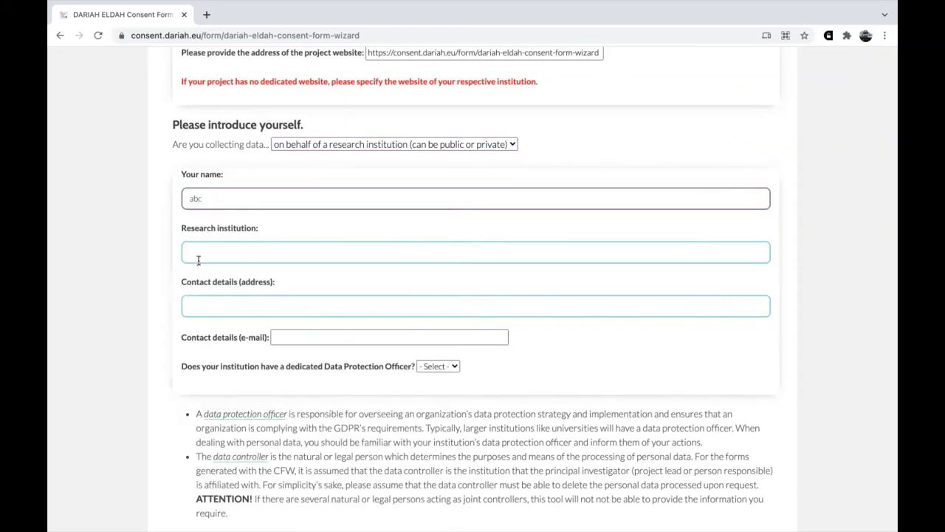
left_click(206, 251)
left_click(130, 247)
left_click(206, 251)
type("a")
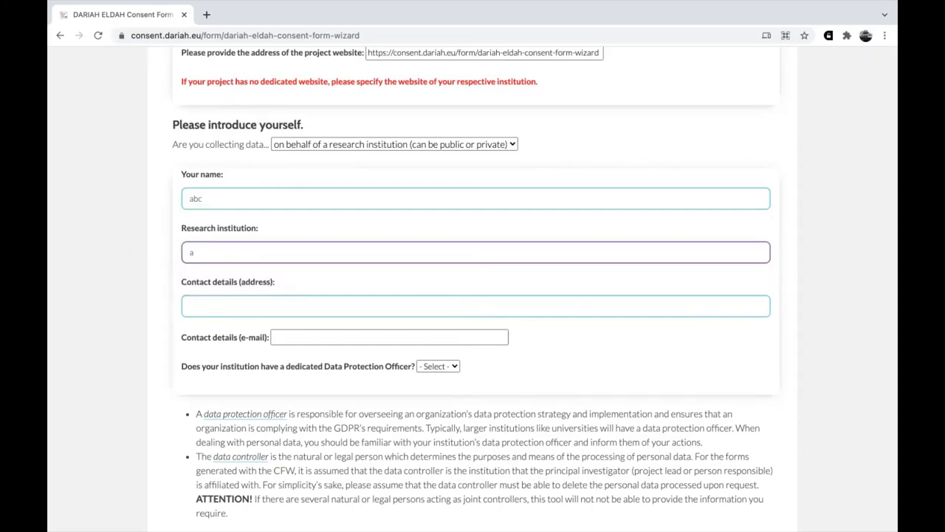
type("bc")
- Fill in the contact details with the postal address and the e-mail address
scroll(241, 266, "down", 1)
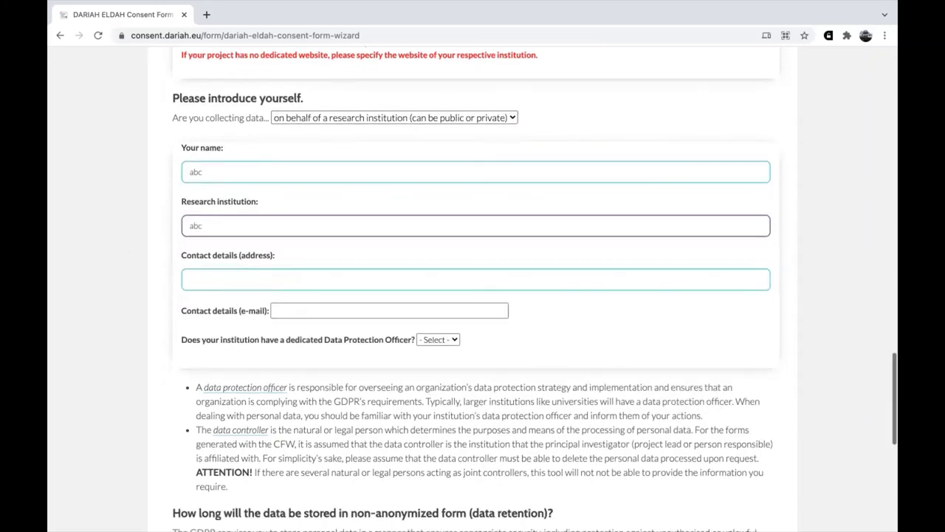
left_click(241, 280)
type("abc")
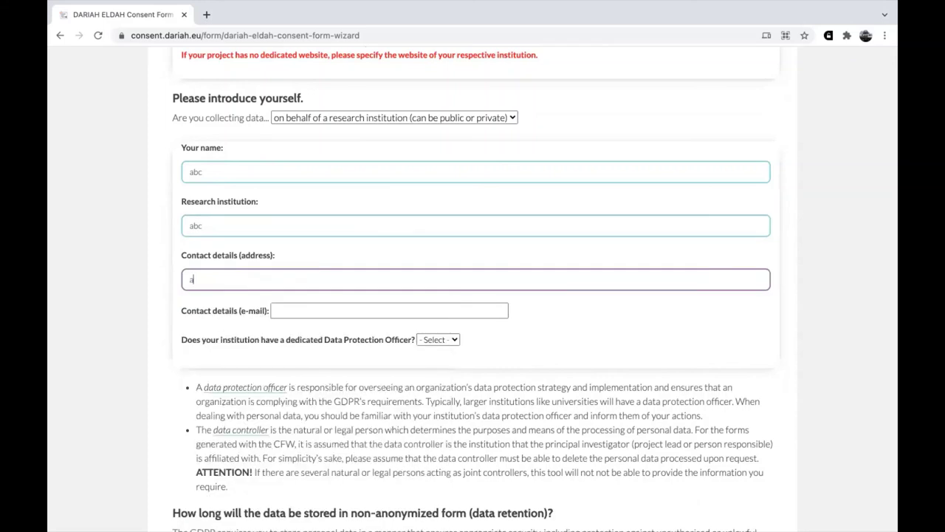
left_click(301, 311)
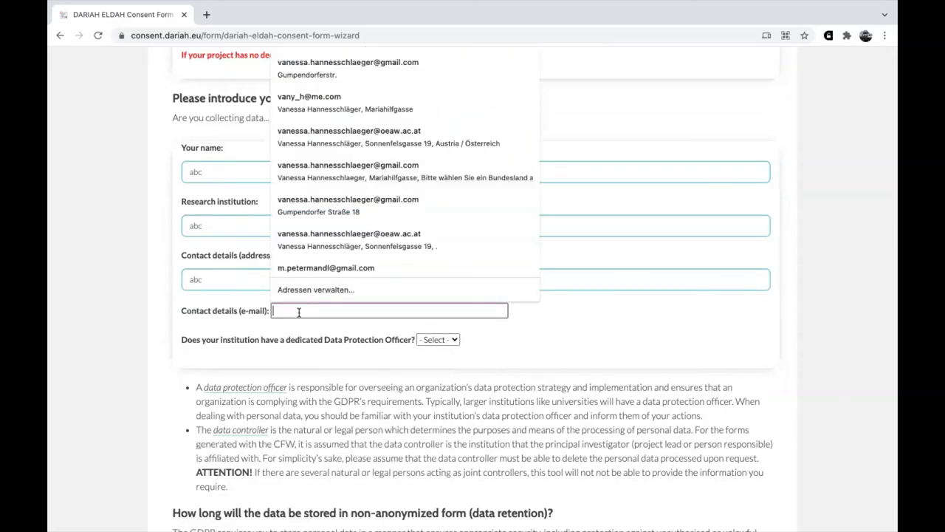
type("a@b.c")
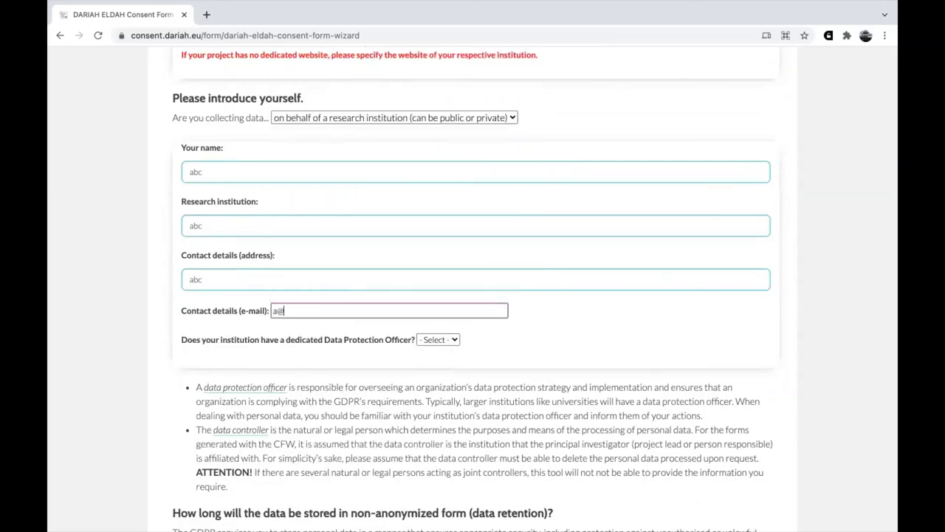
- Try yes as the answer to whether the institution has a dedicated Data Protection Officer, and change it to no
scroll(136, 332, "down", 1)
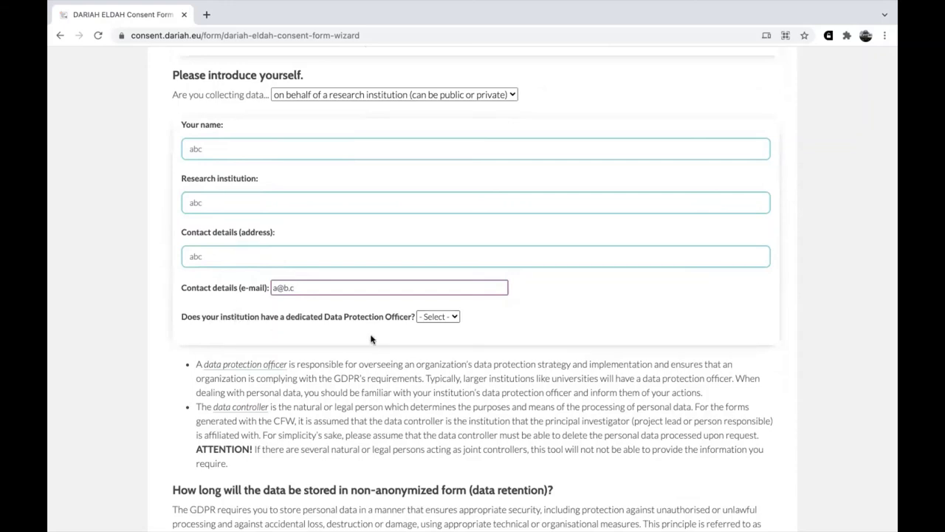
left_click(431, 317)
left_click(429, 333)
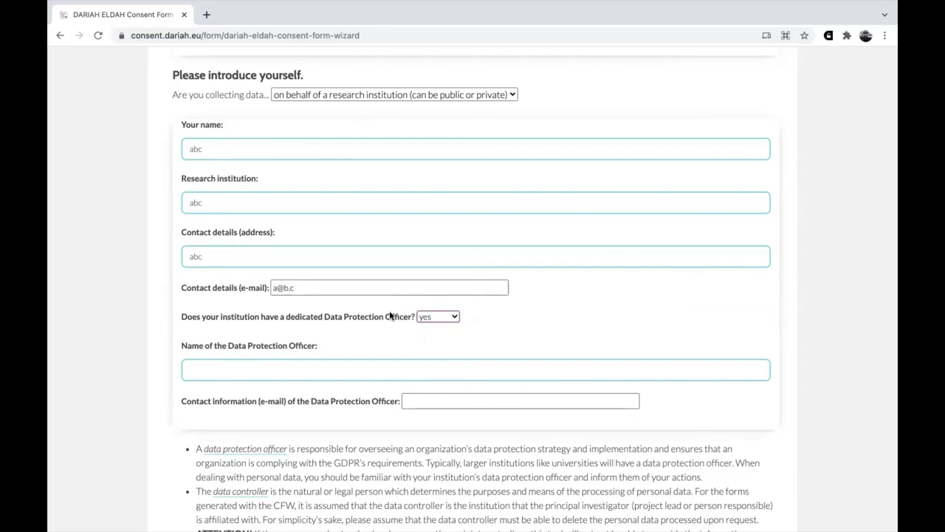
left_click(445, 319)
left_click(440, 330)
- Try indefinitely as the retention period, and change it to for as long as necessary for the fulfillment of the defined research purposes
scroll(279, 396, "down", 2)
scroll(279, 395, "down", 4)
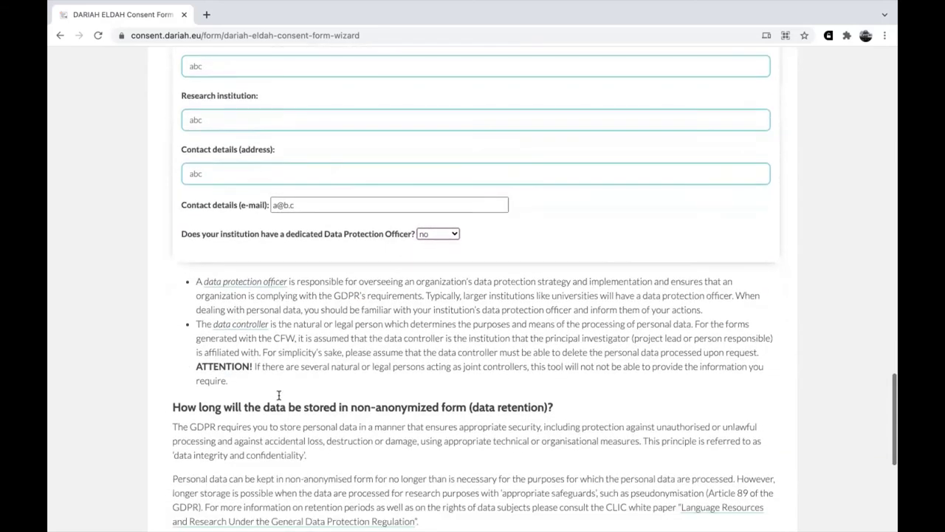
scroll(280, 396, "down", 1)
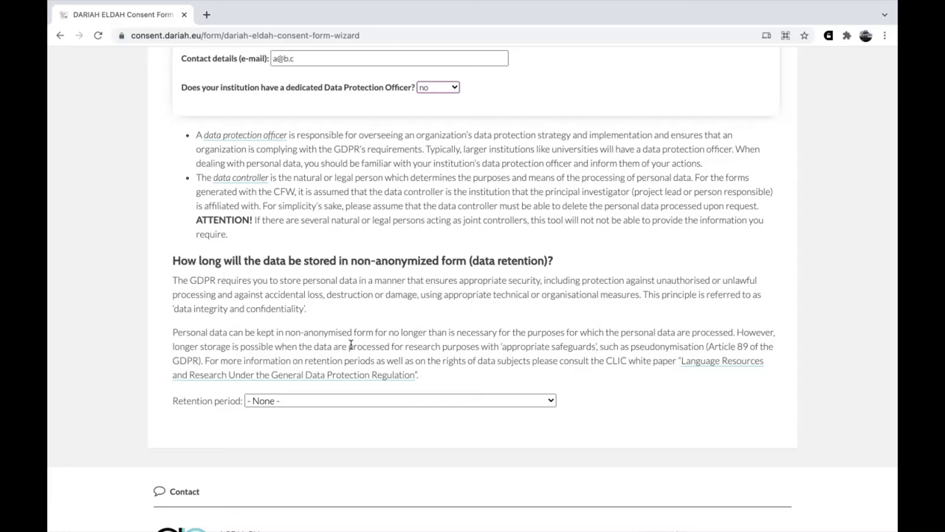
left_click(345, 400)
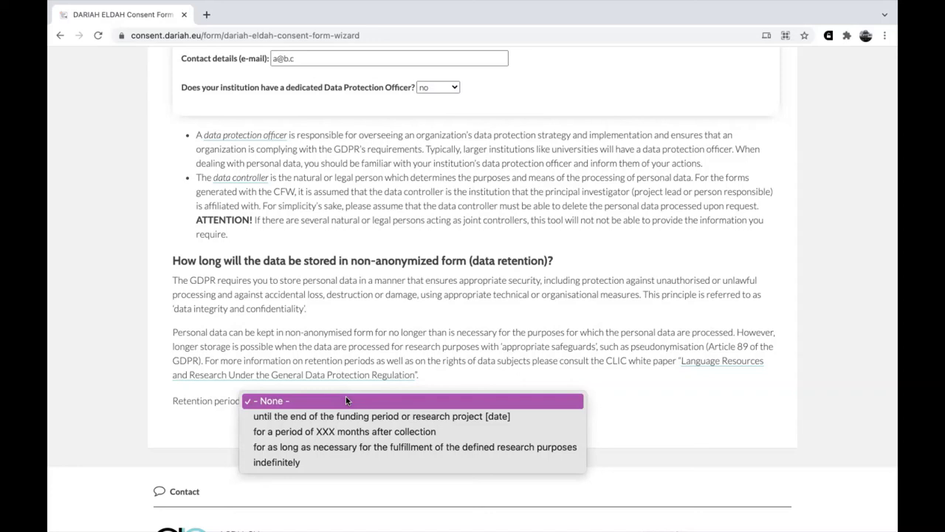
left_click(353, 462)
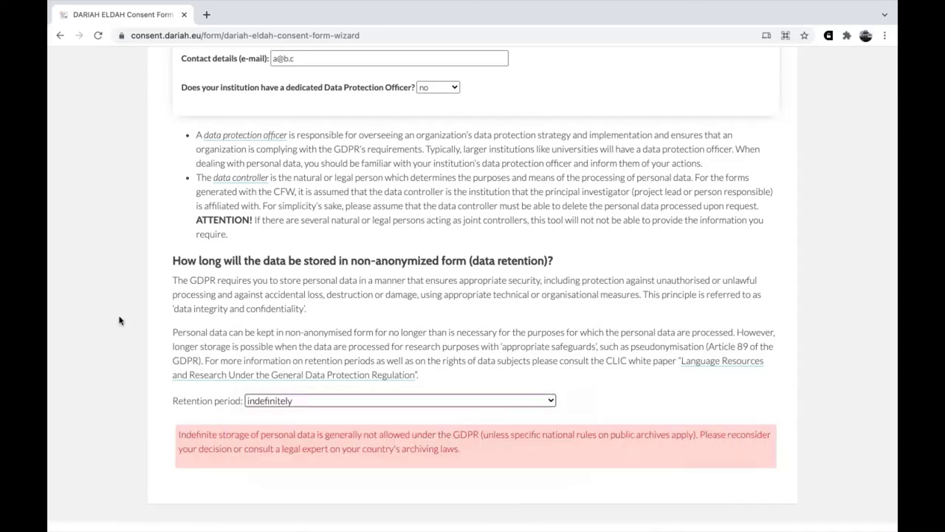
scroll(119, 320, "down", 2)
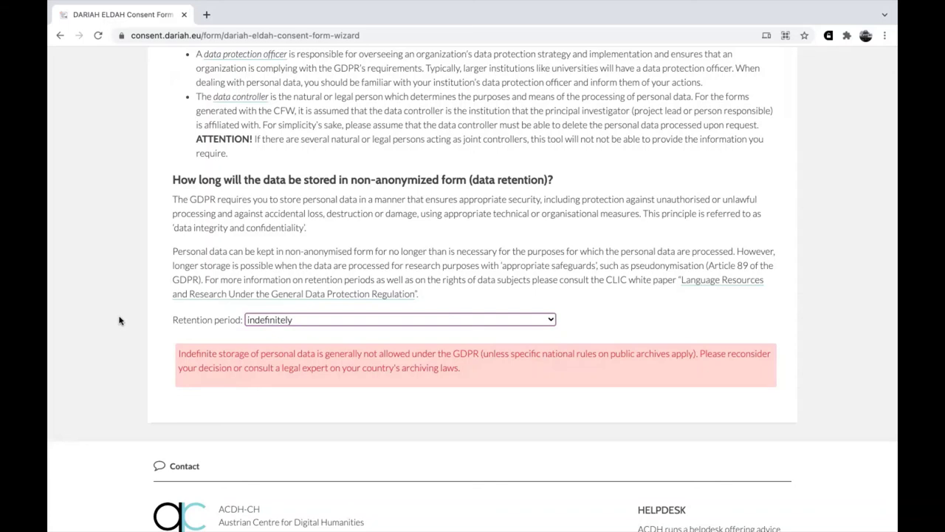
left_click(335, 318)
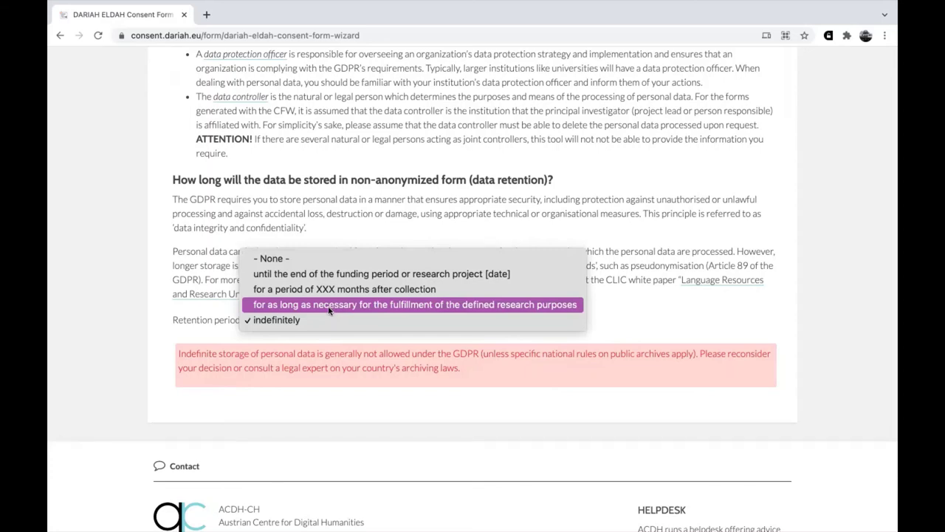
left_click(329, 304)
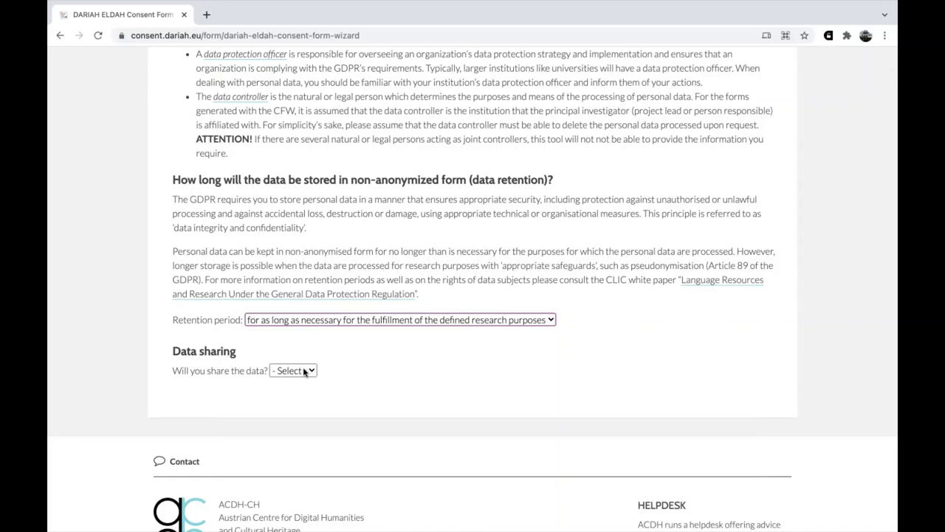
- Open the answer choices for whether the data will be shared
left_click(297, 371)
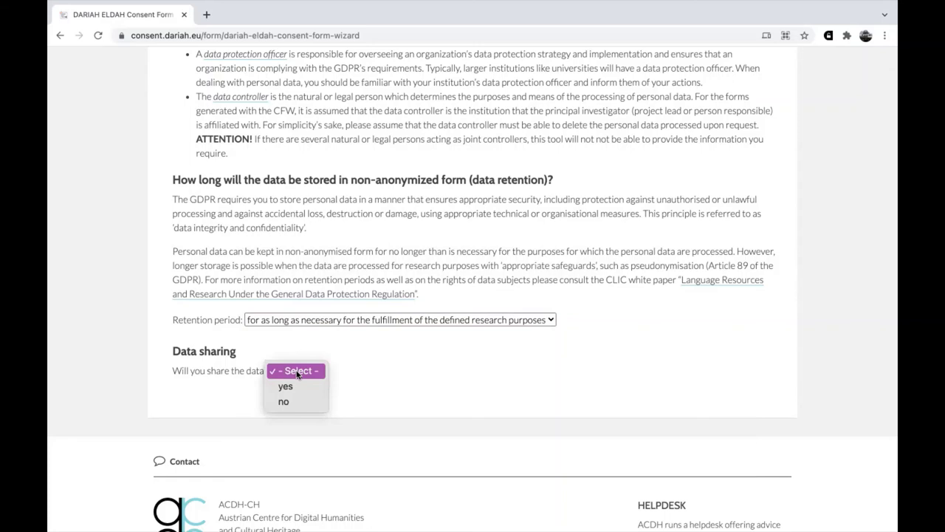